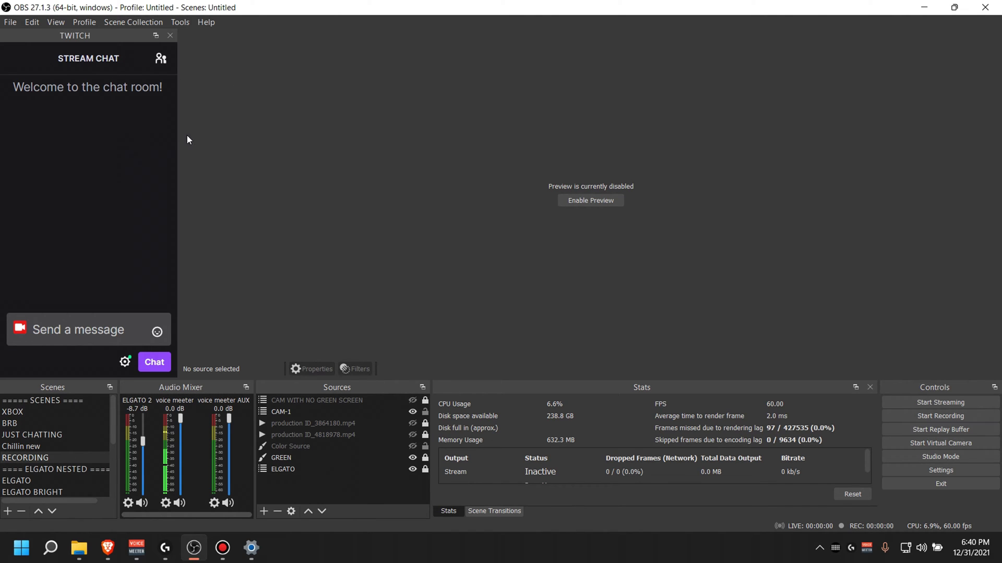
Step: Widen the Twitch chat dock a little from its right edge
left_click_drag(178, 136, 193, 136)
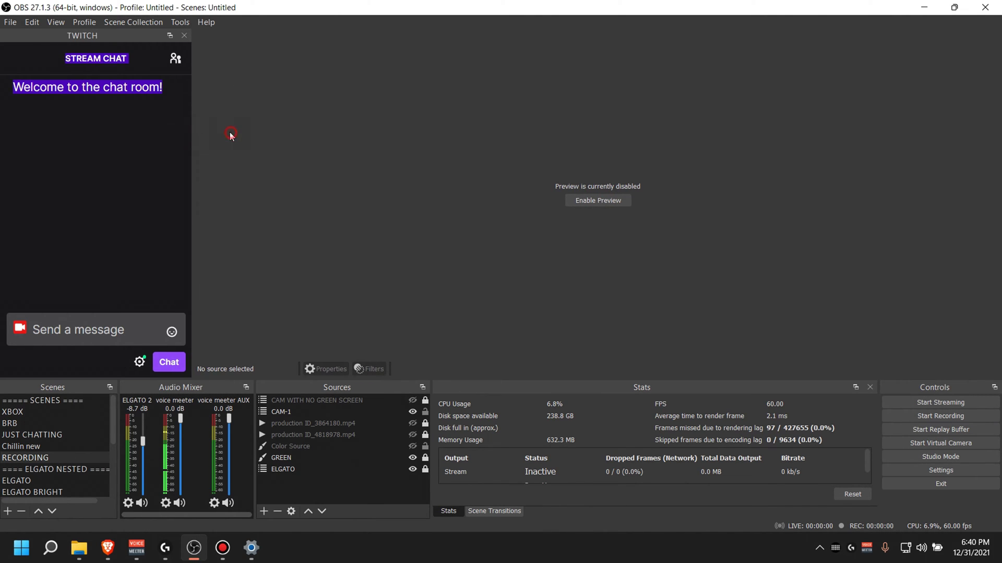
left_click(56, 22)
mouse_move(64, 54)
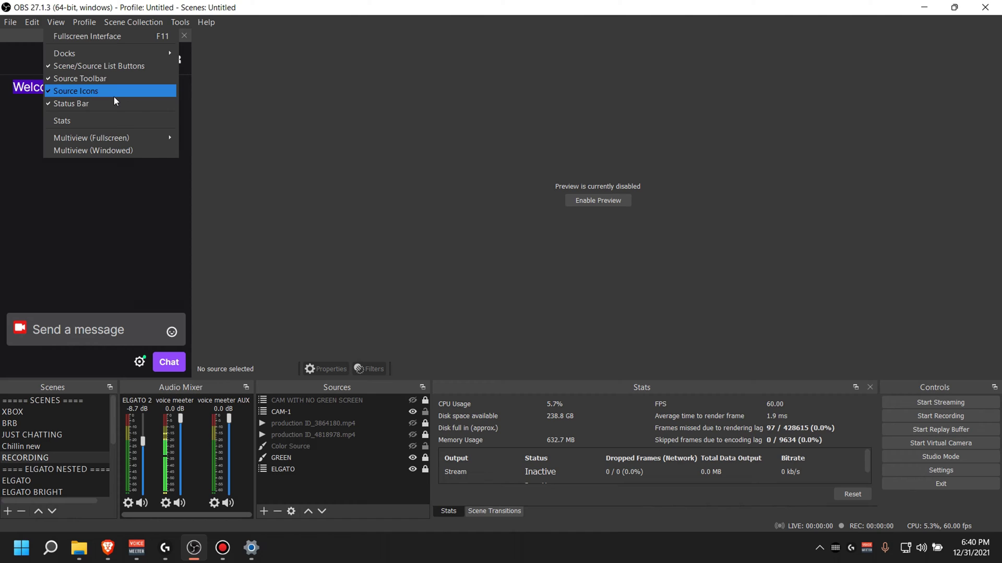
left_click(306, 150)
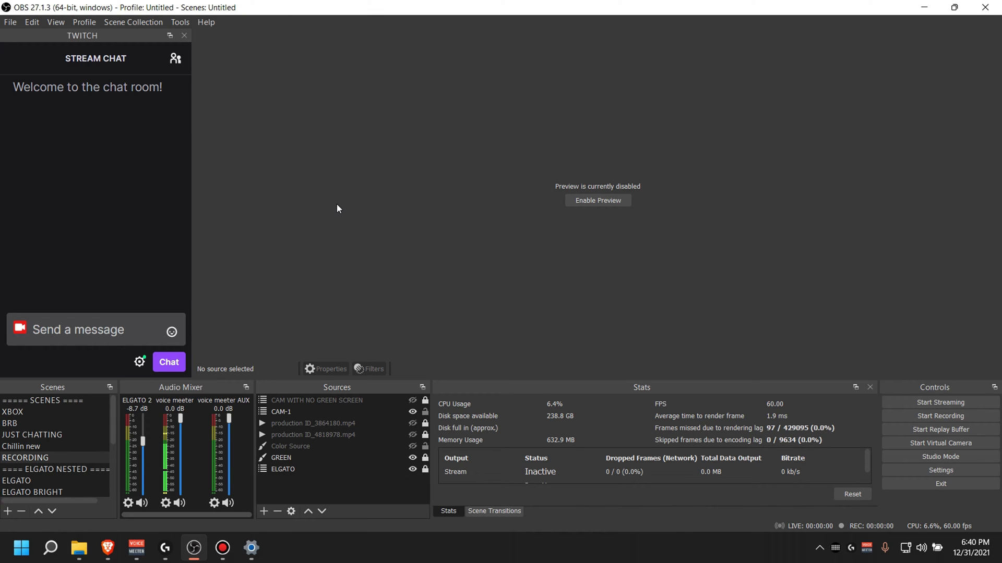
Step: Show the View menu's Docks list with Twitch checked and YouTube Chat unchecked
left_click(60, 24)
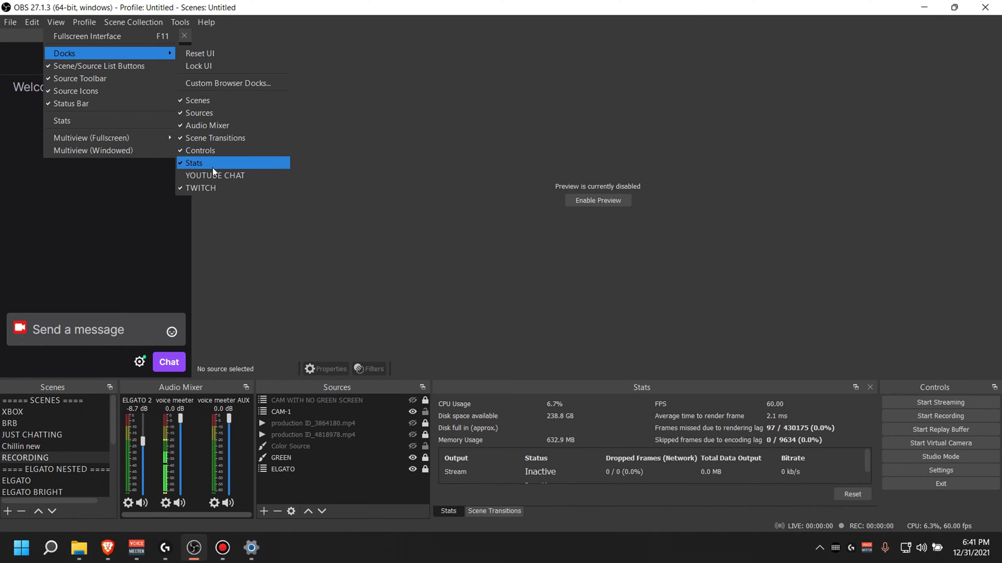
Step: Inspect the YouTube and Twitch chat entries in Custom Browser Docks, closing it unchanged
left_click(231, 83)
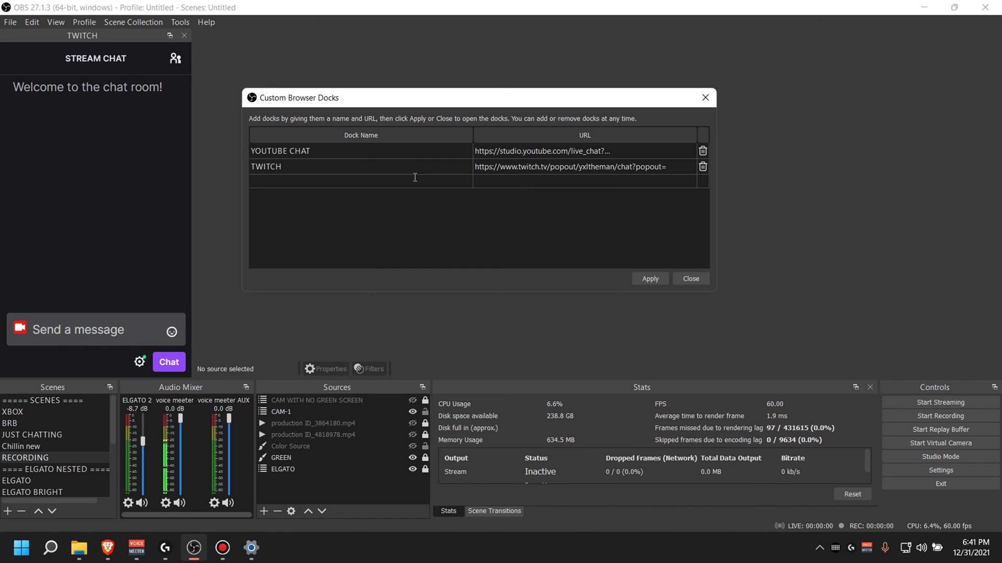
left_click(705, 97)
mouse_move(97, 36)
left_mouse_down()
mouse_move(363, 38)
mouse_move(43, 61)
mouse_move(143, 54)
mouse_move(4, 176)
left_mouse_up()
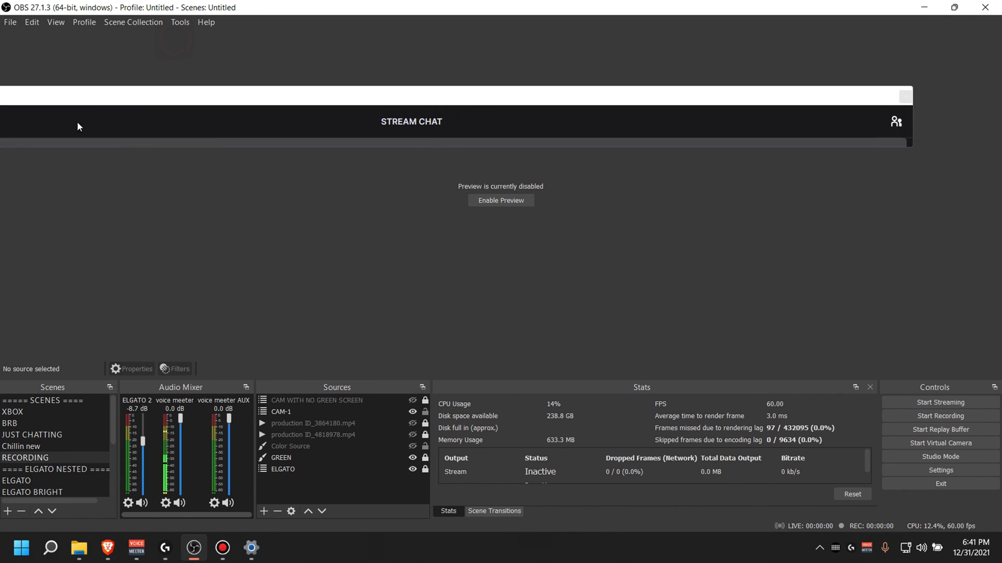